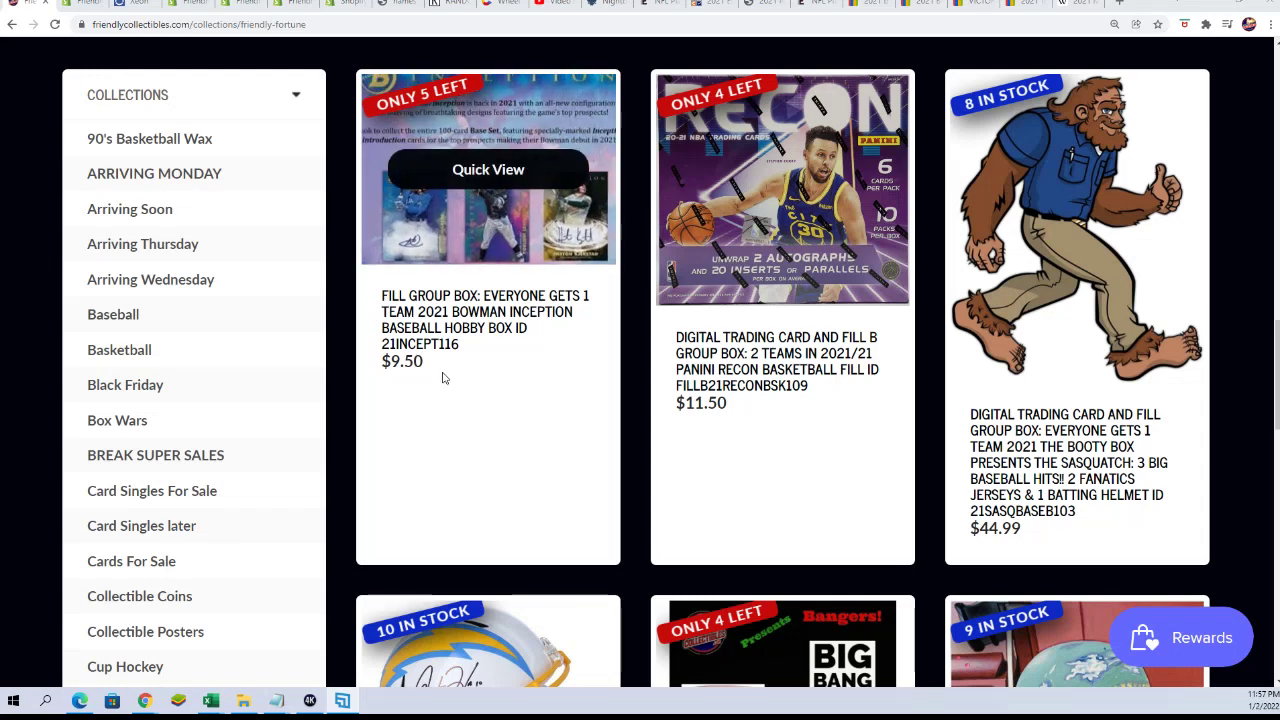
Open the $9.50 2021 Bowman Inception hobby box fill product page in Friendly Collectibles
{"action": "left_click_drag", "start_coordinate": [444, 378], "coordinate": [379, 362]}
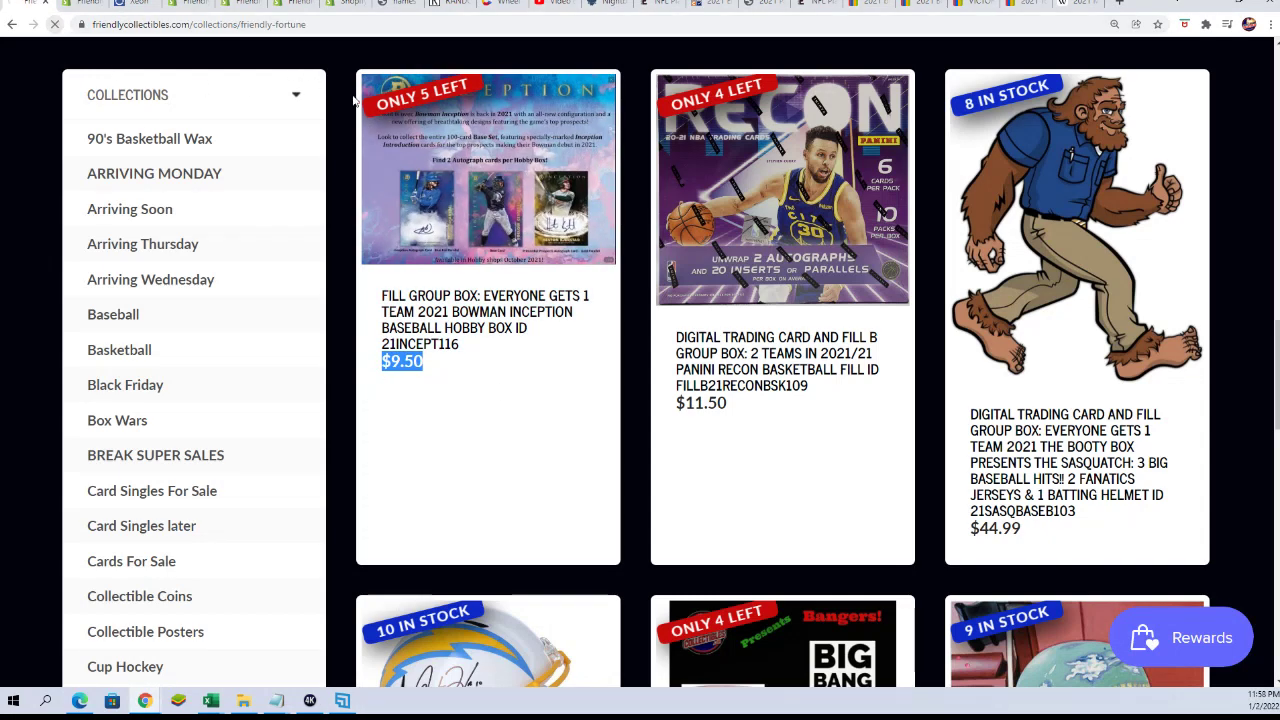
{"action": "scroll", "coordinate": [455, 178], "scroll_direction": "down", "scroll_amount": 2}
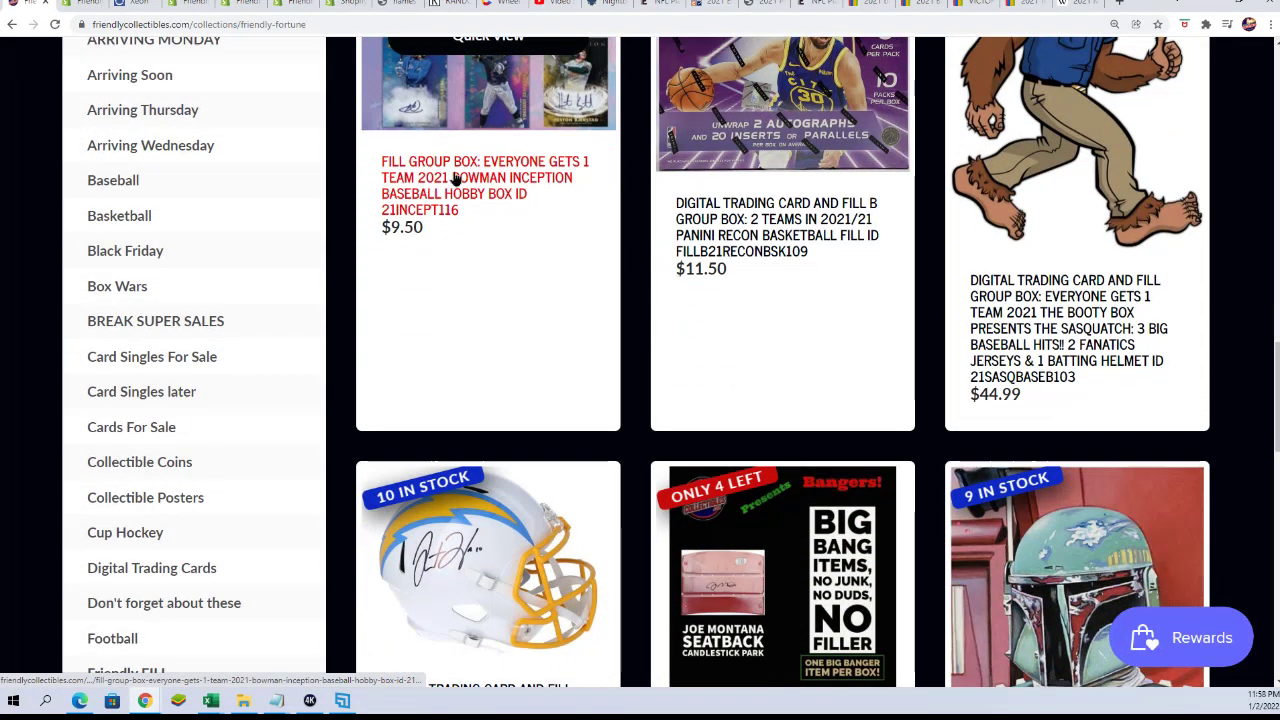
{"action": "left_click", "coordinate": [455, 178]}
{"action": "scroll", "coordinate": [591, 334], "scroll_direction": "down", "scroll_amount": 7}
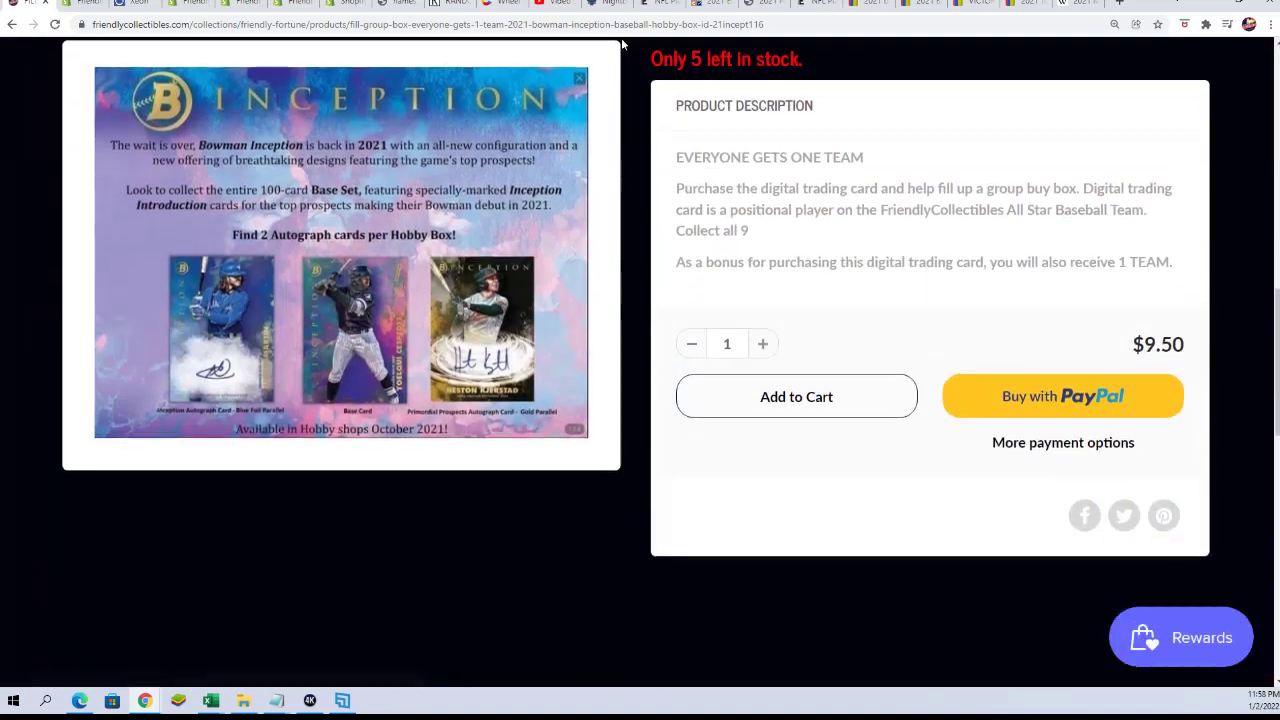
Copy the product page's web address from the address bar
{"action": "left_click", "coordinate": [567, 24]}
{"action": "right_click", "coordinate": [567, 25]}
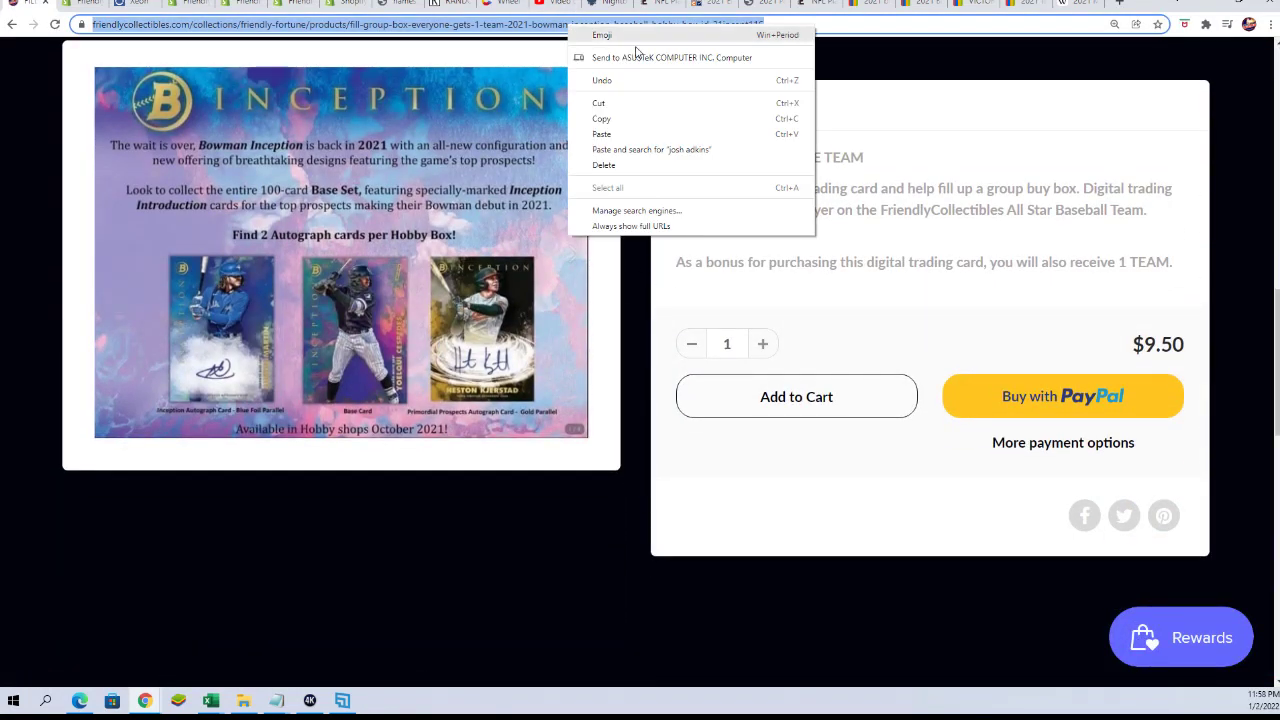
{"action": "left_click", "coordinate": [599, 119]}
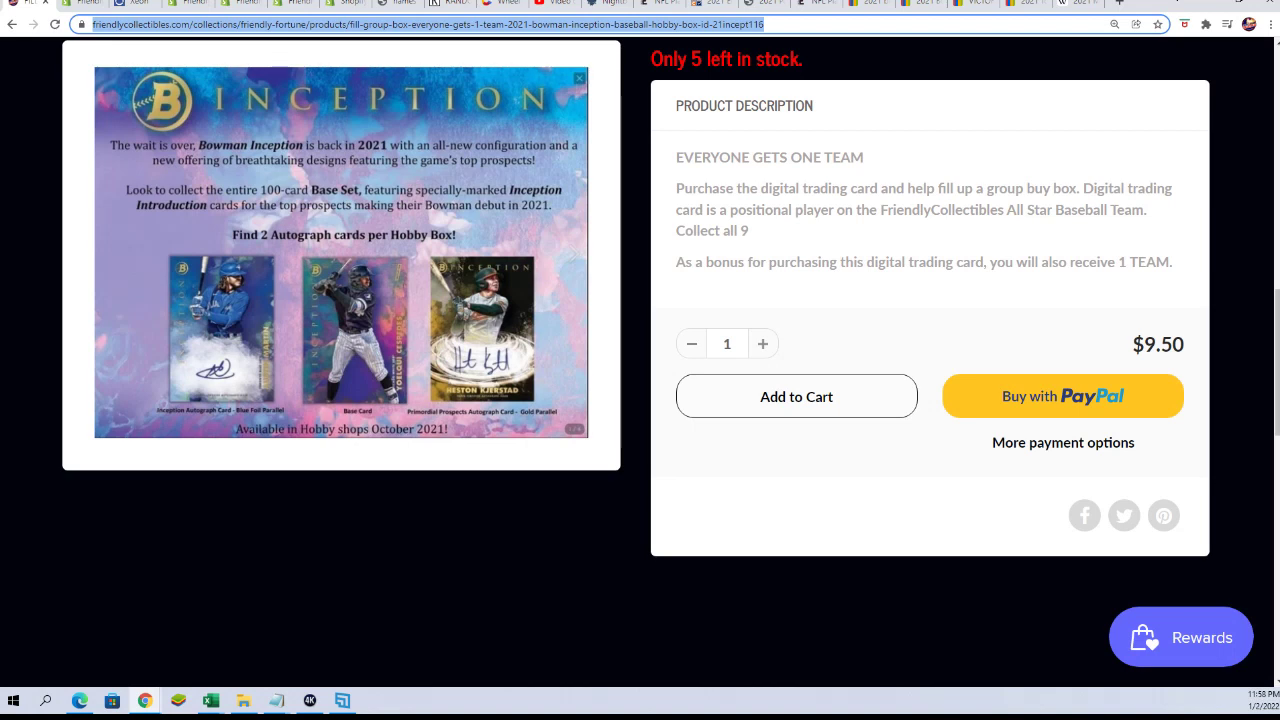
Check the Notepad note with the group box heading and six entrant names, then return to Chrome
{"action": "key", "text": "alt+Tab"}
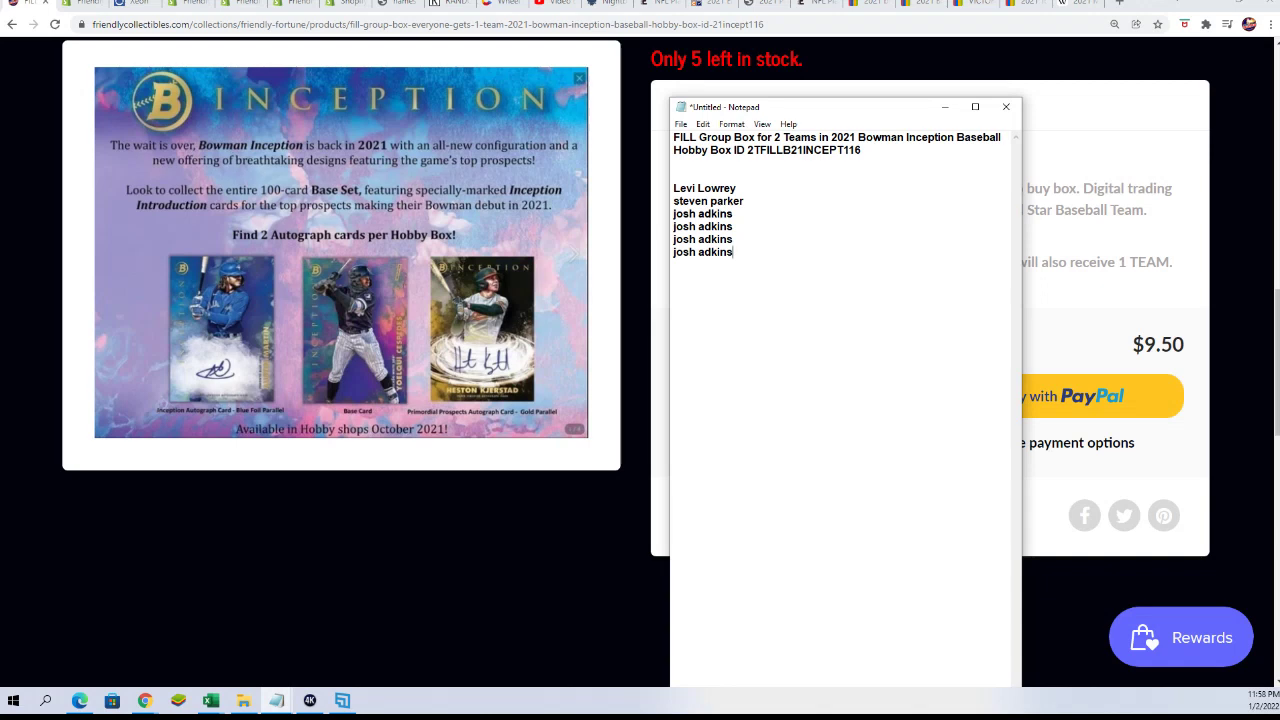
{"action": "key", "text": "alt+Tab"}
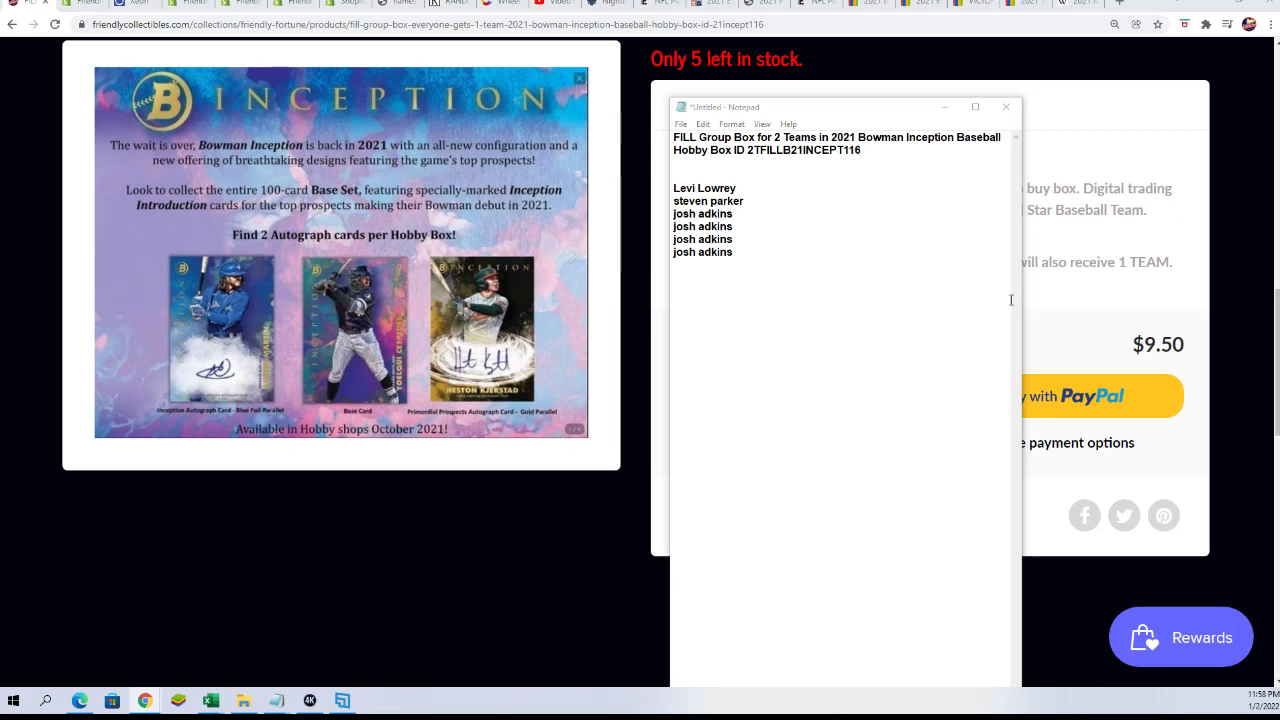
Copy the six entrant names from the Notepad note
{"action": "left_click_drag", "start_coordinate": [738, 253], "coordinate": [673, 188]}
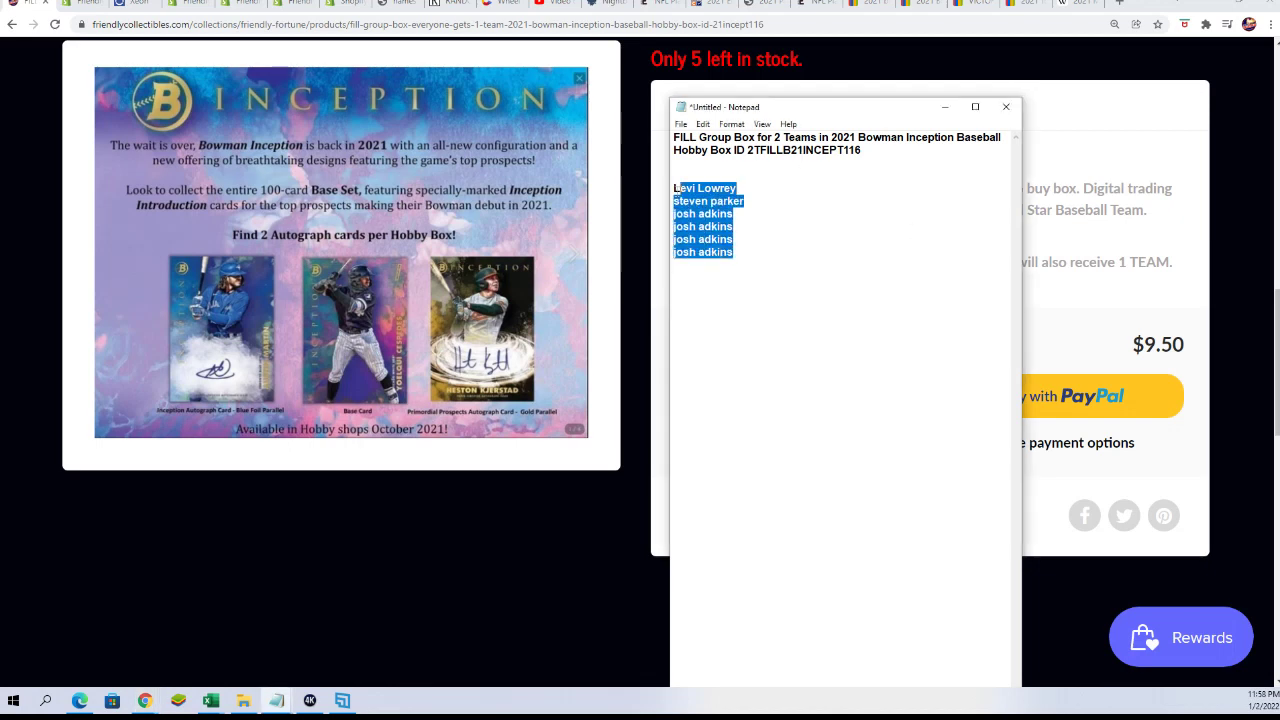
{"action": "right_click", "coordinate": [770, 218]}
{"action": "left_click", "coordinate": [738, 258]}
Move the Notepad window aside and minimize it so the Inception product page shows
{"action": "left_click_drag", "start_coordinate": [832, 108], "coordinate": [916, 252]}
{"action": "left_click", "coordinate": [1029, 251]}
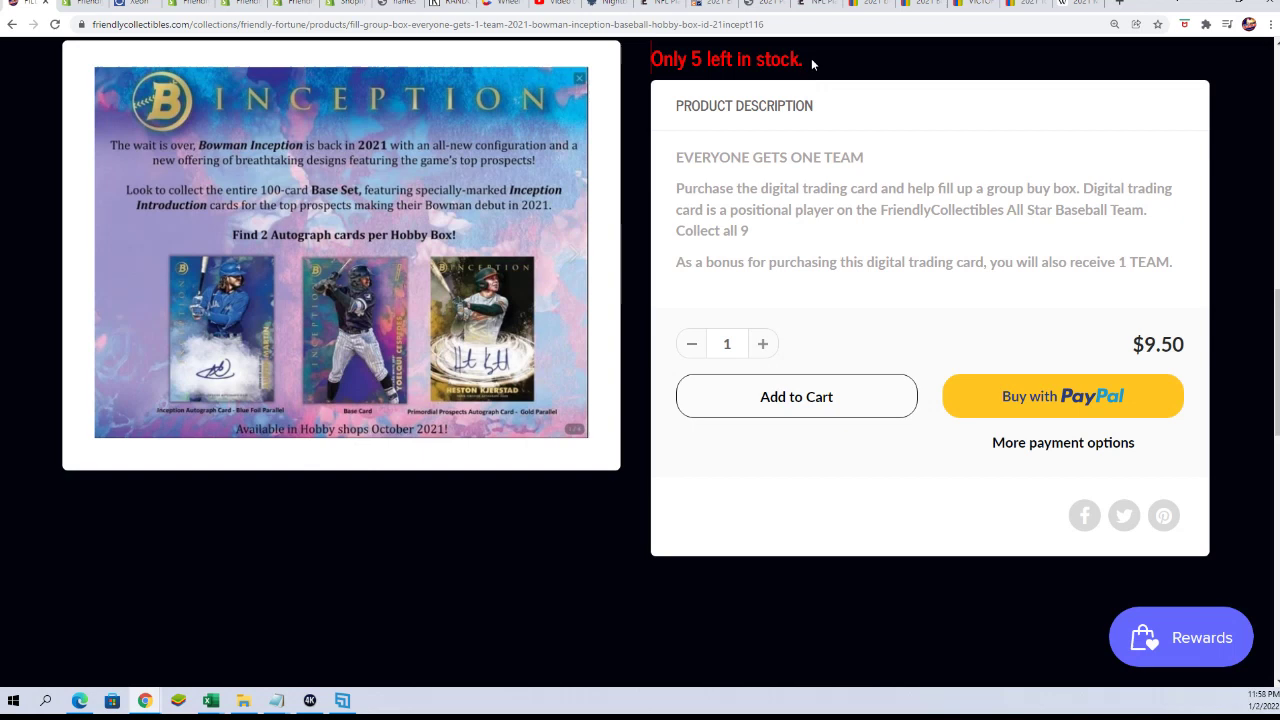
{"action": "left_click_drag", "start_coordinate": [812, 64], "coordinate": [647, 38]}
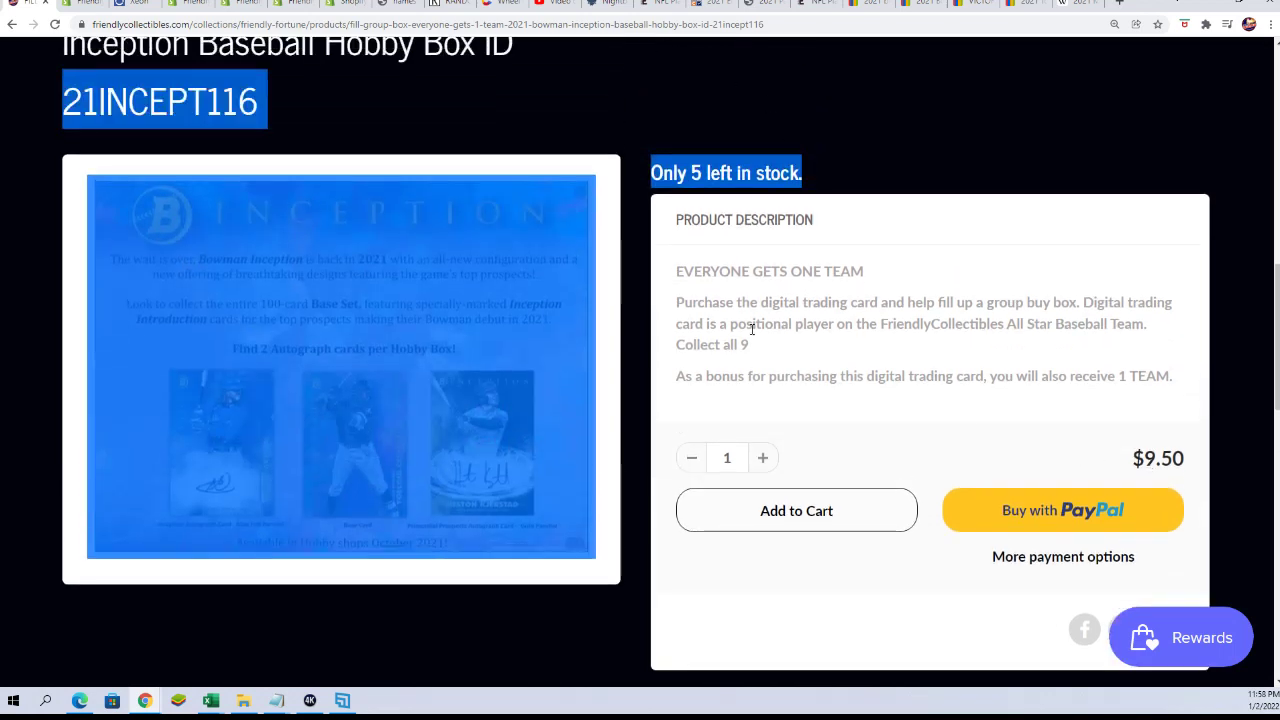
{"action": "scroll", "coordinate": [624, 231], "scroll_direction": "up", "scroll_amount": 3}
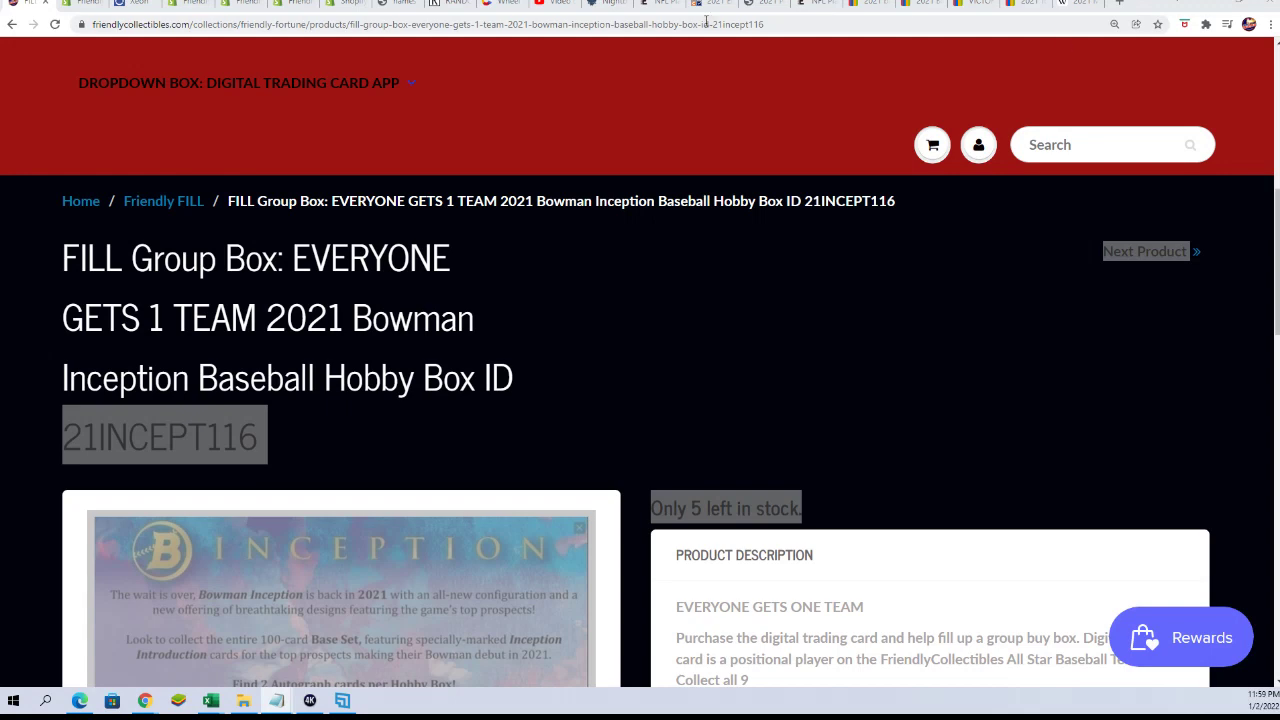
Switch to the RANDOM.ORG List Randomizer tab and recopy the six names from Notepad
{"action": "left_click", "coordinate": [450, 6]}
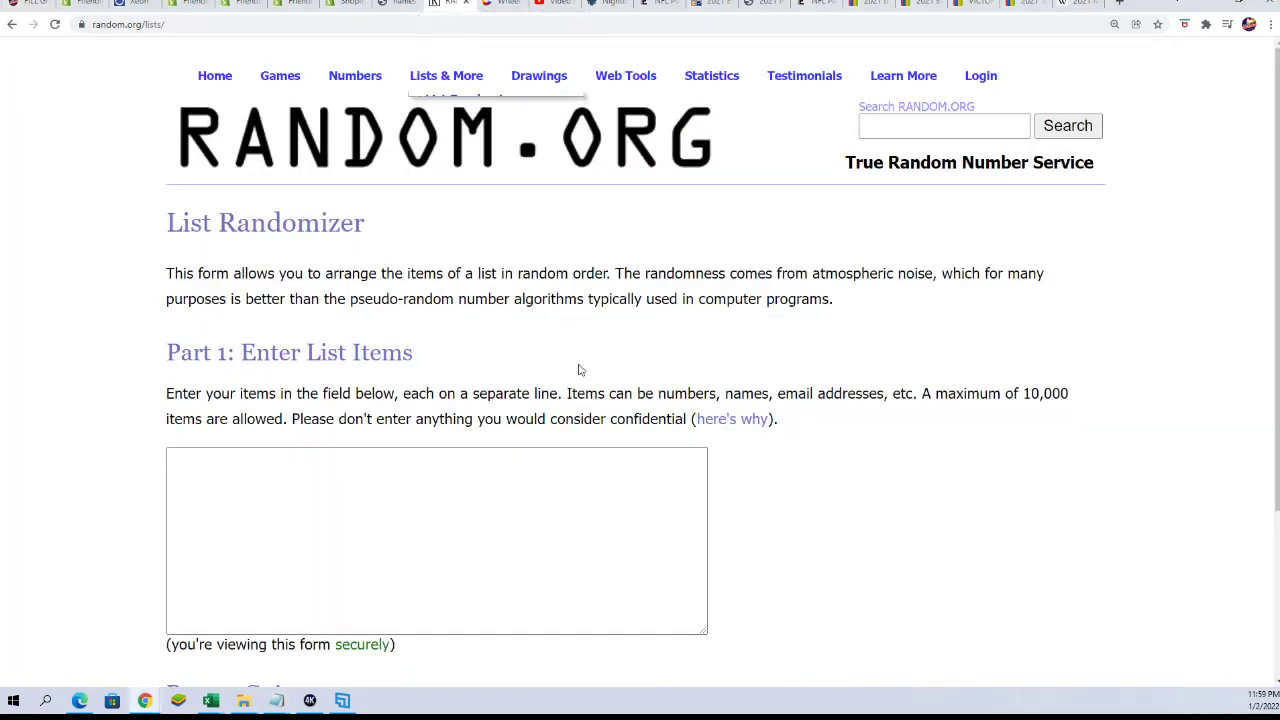
{"action": "left_click", "coordinate": [276, 700]}
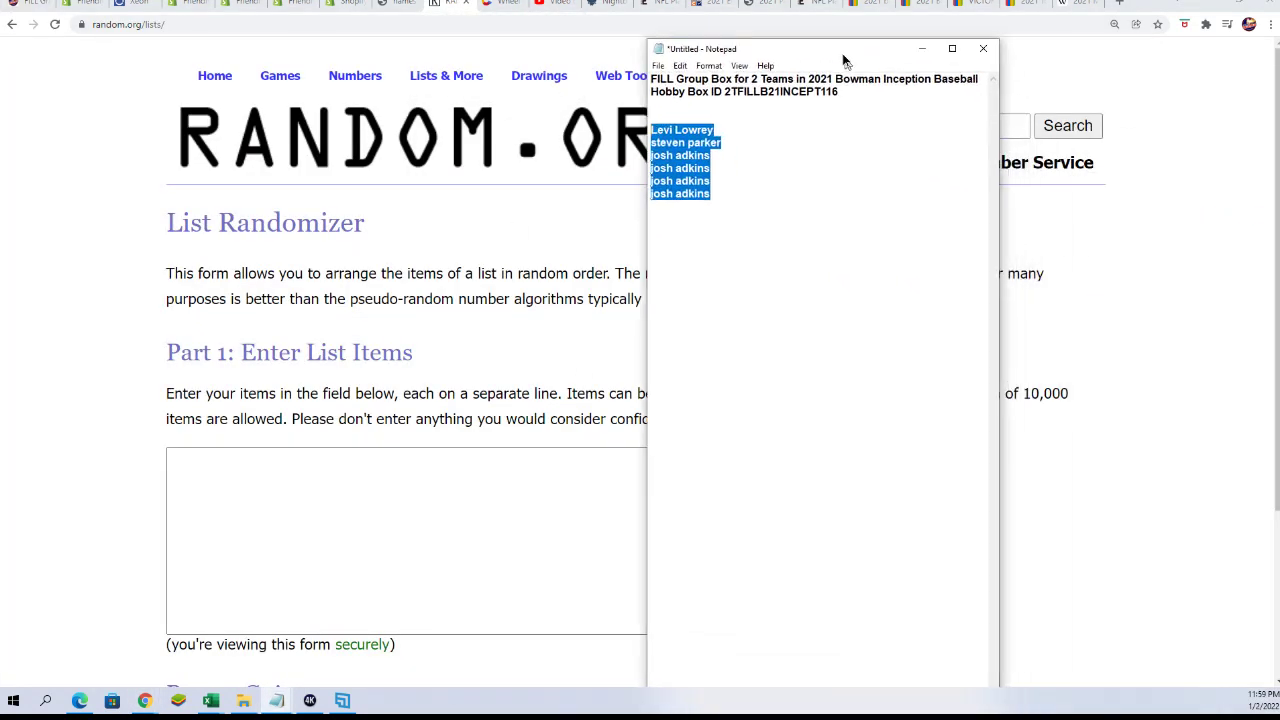
{"action": "left_click_drag", "start_coordinate": [842, 53], "coordinate": [831, 43]}
{"action": "right_click", "coordinate": [667, 139]}
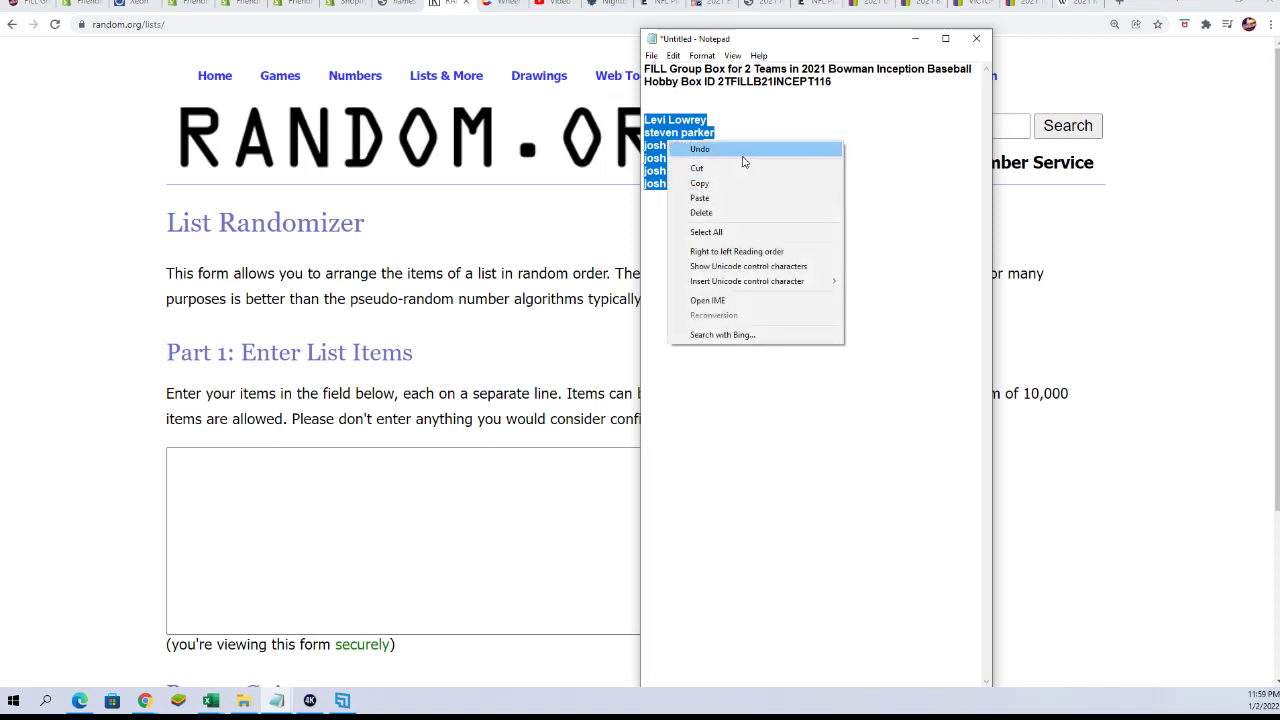
{"action": "left_click", "coordinate": [700, 186]}
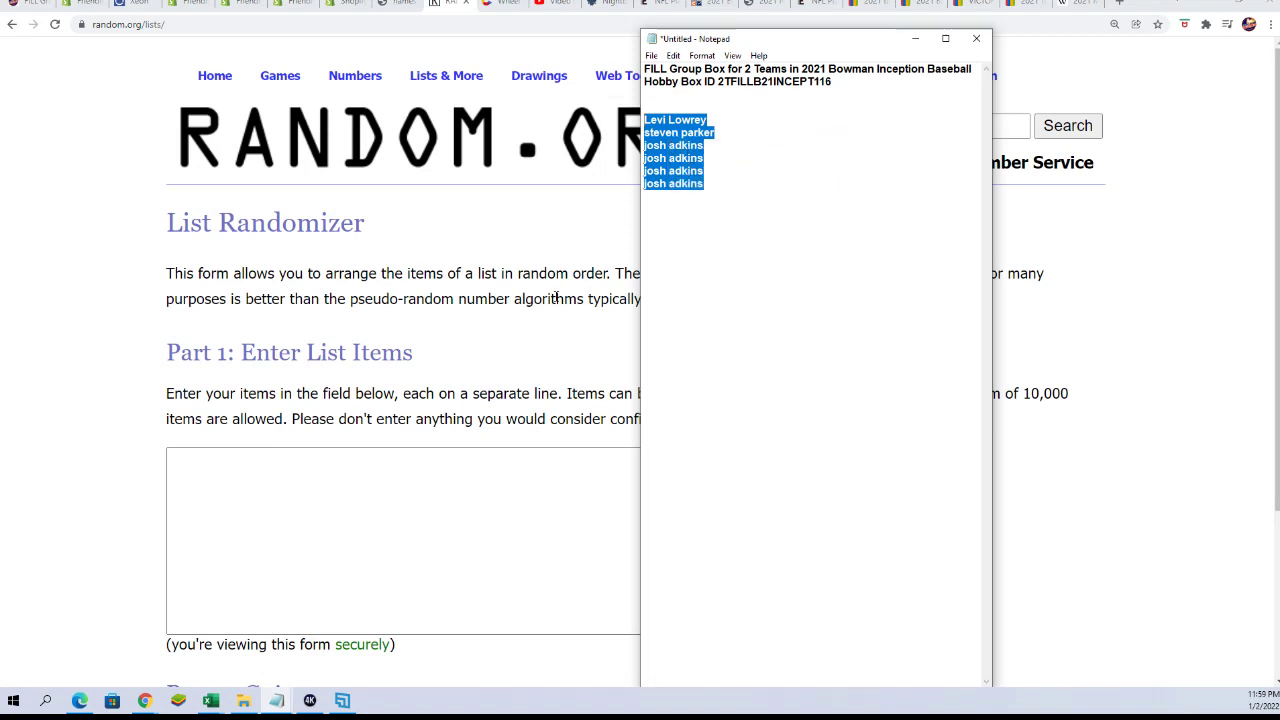
Paste the six entrant names into the randomizer's list box, one per line
{"action": "left_click", "coordinate": [242, 472]}
{"action": "right_click", "coordinate": [241, 474]}
{"action": "left_click", "coordinate": [245, 595]}
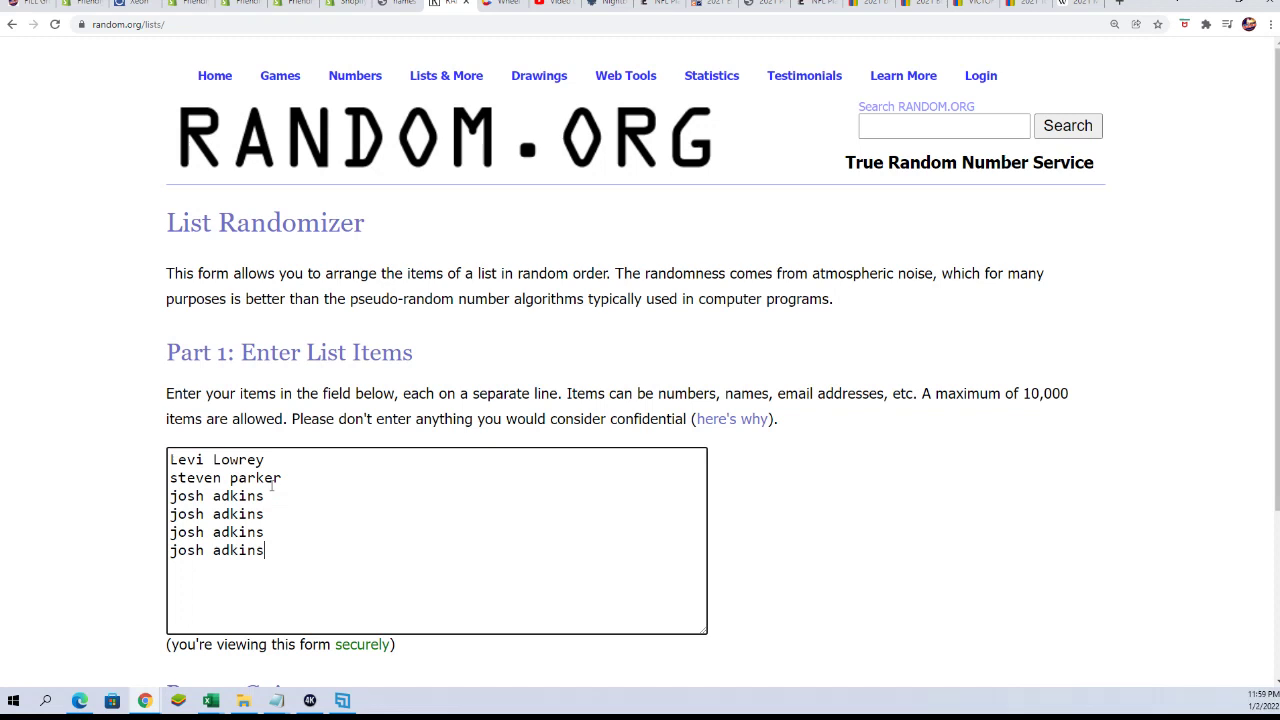
{"action": "scroll", "coordinate": [760, 520], "scroll_direction": "down", "scroll_amount": 1}
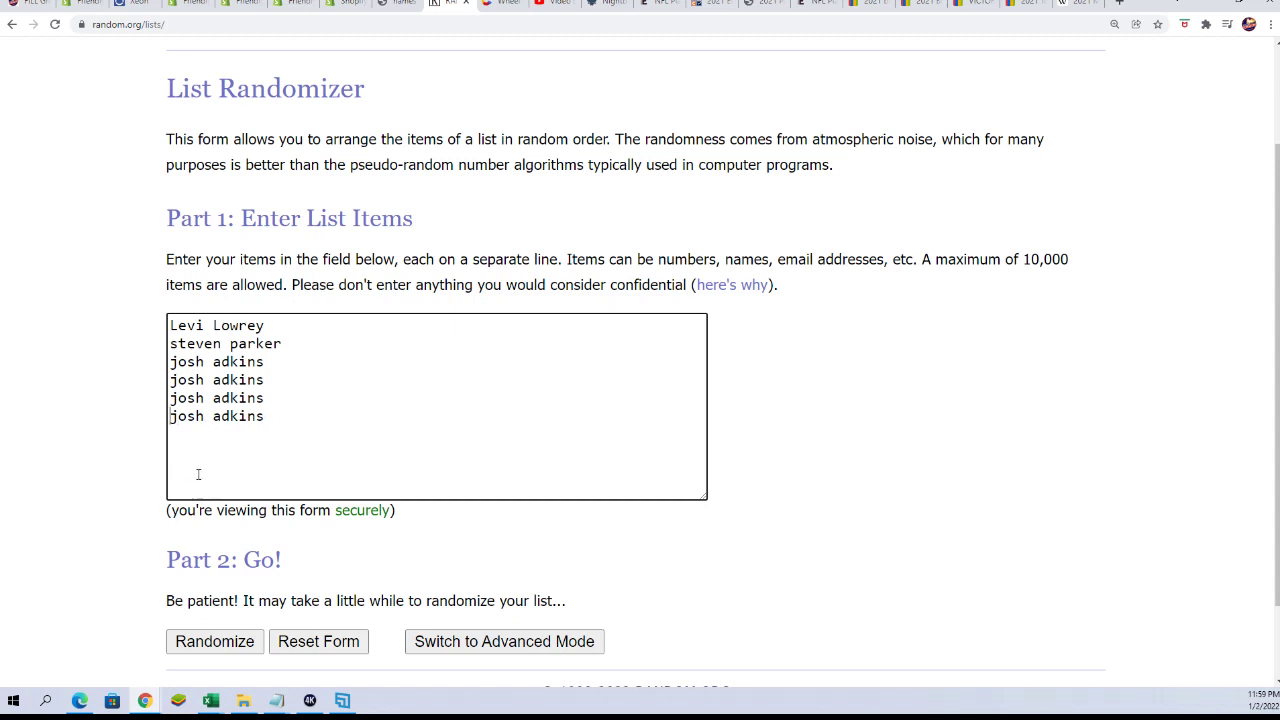
{"action": "left_click", "coordinate": [232, 484]}
{"action": "scroll", "coordinate": [514, 549], "scroll_direction": "down", "scroll_amount": 1}
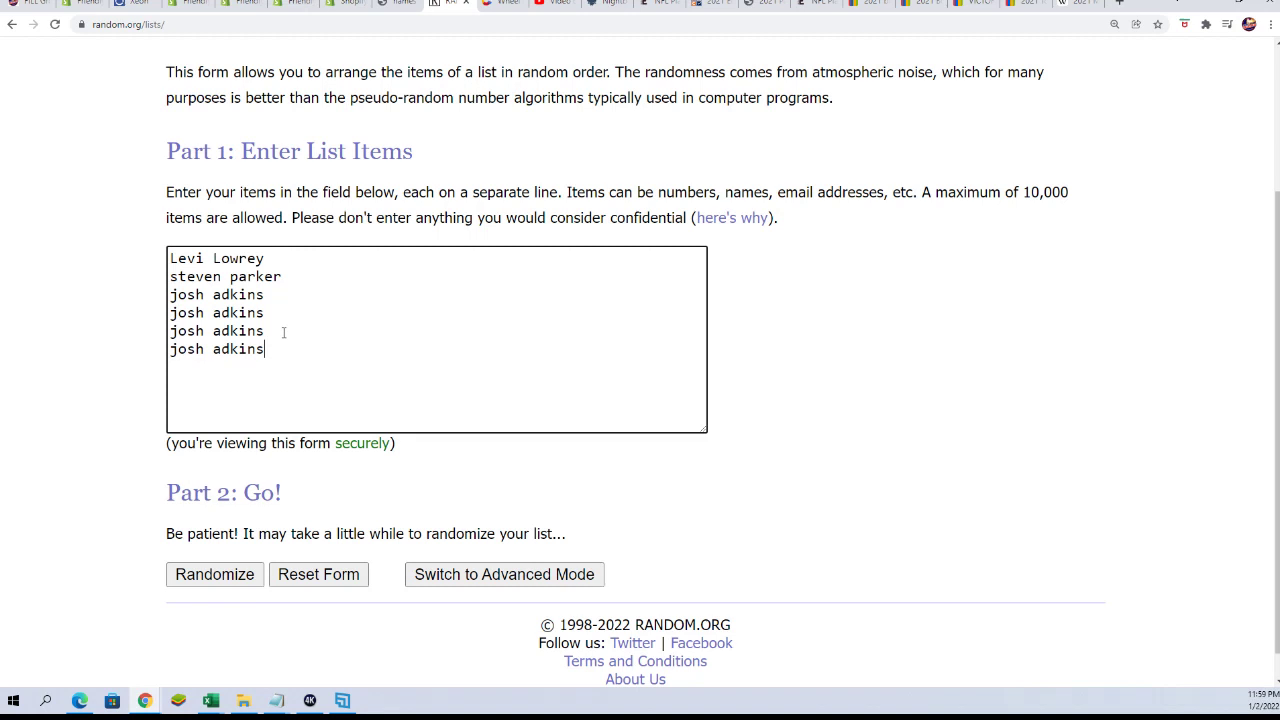
{"action": "left_click_drag", "start_coordinate": [172, 258], "coordinate": [271, 349]}
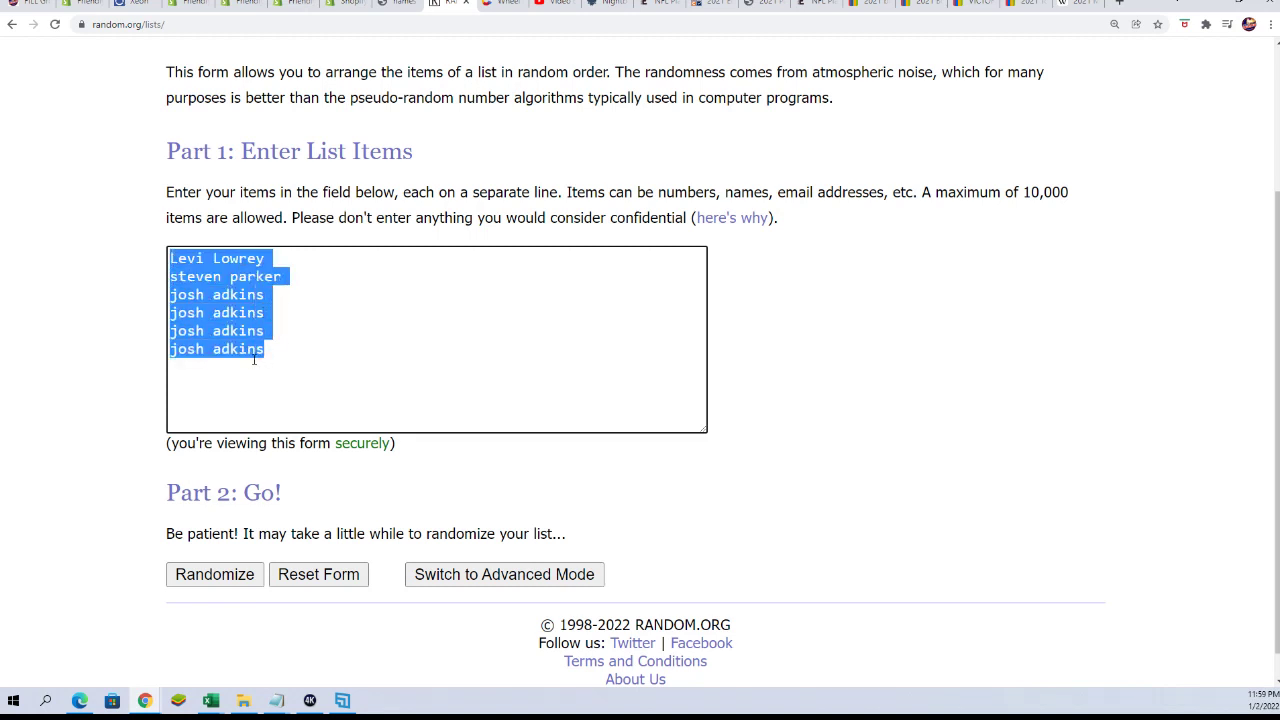
Randomize the six-name list 7 times and highlight the top two names of the final order
{"action": "left_click", "coordinate": [73, 372]}
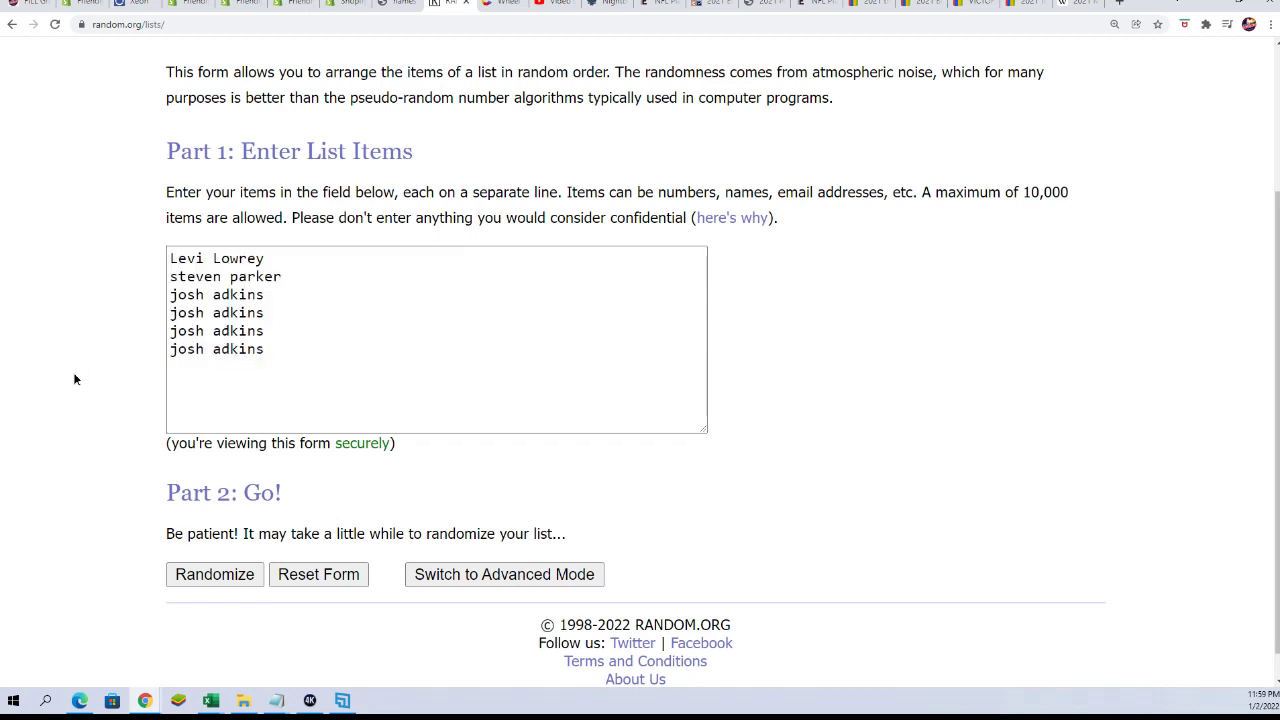
{"action": "left_click", "coordinate": [238, 576]}
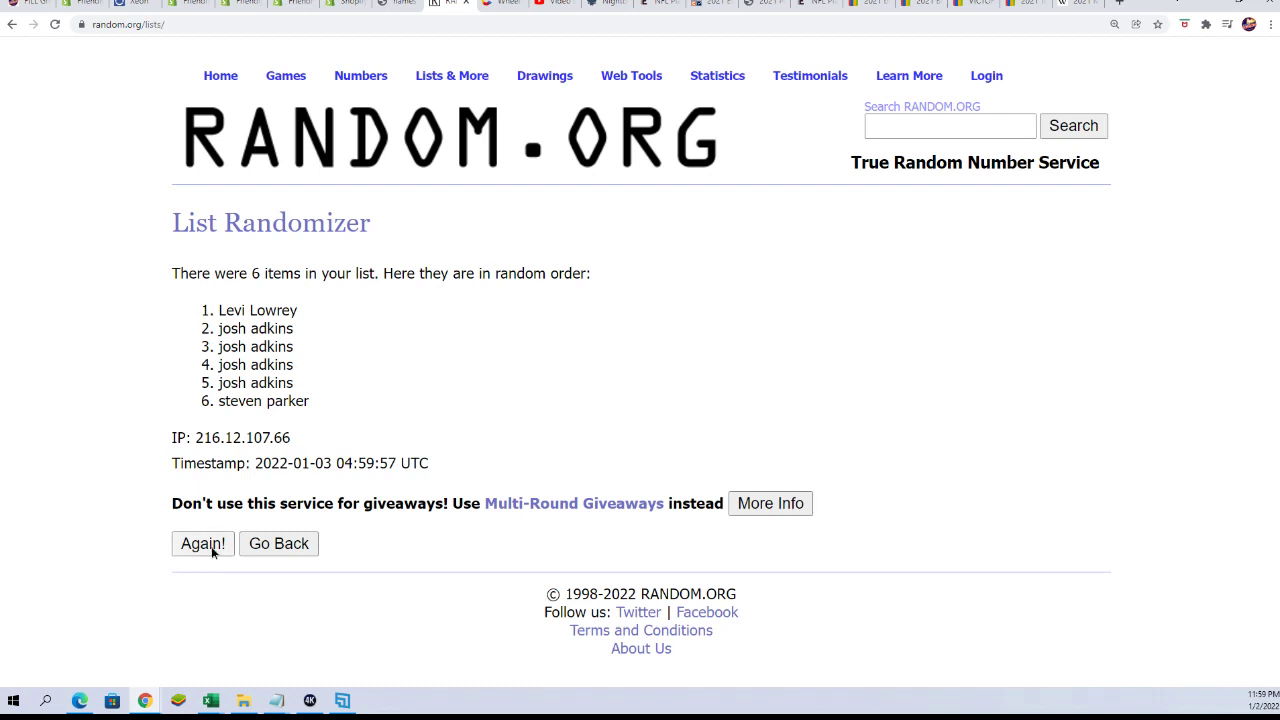
{"action": "left_click", "coordinate": [211, 546]}
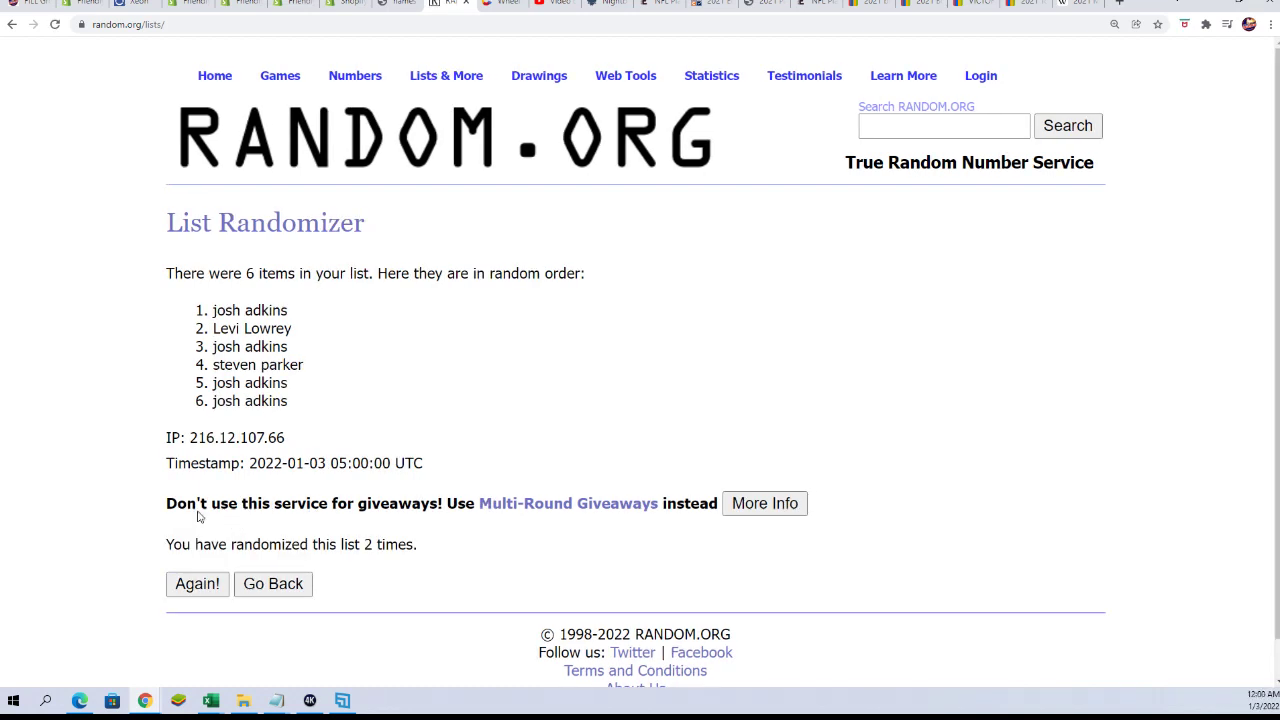
{"action": "left_click", "coordinate": [188, 586]}
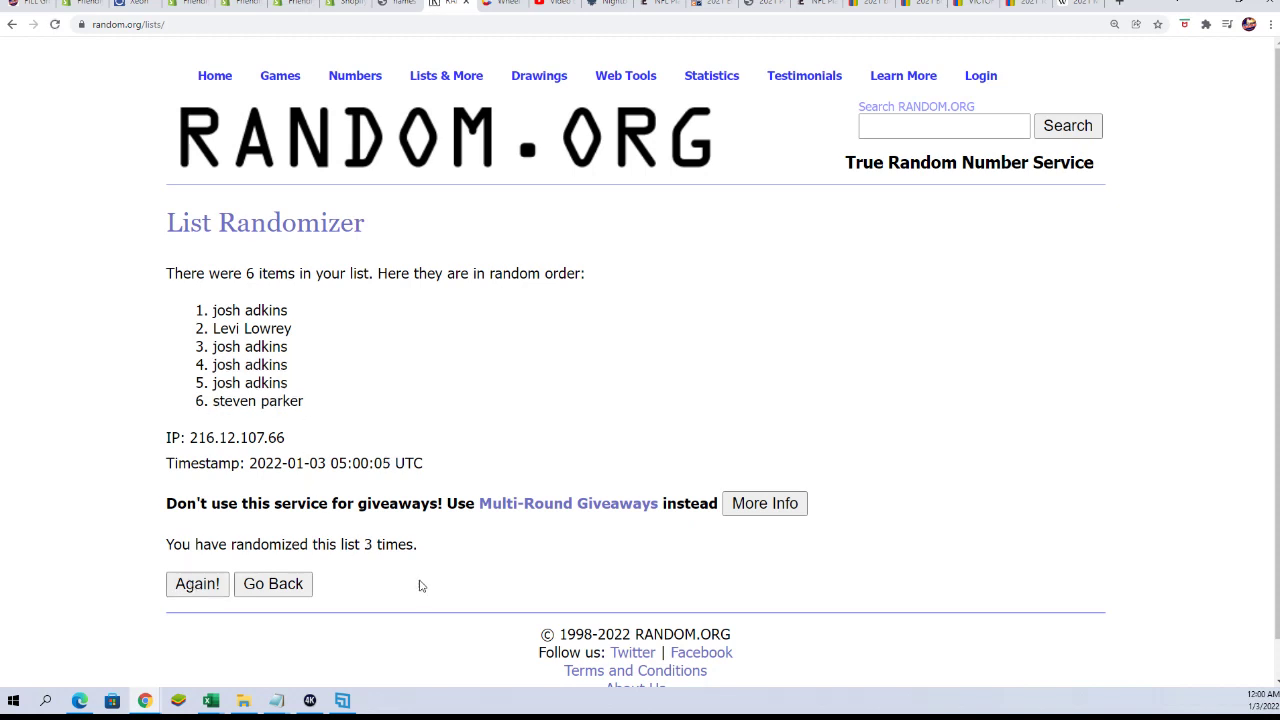
{"action": "left_click", "coordinate": [186, 582]}
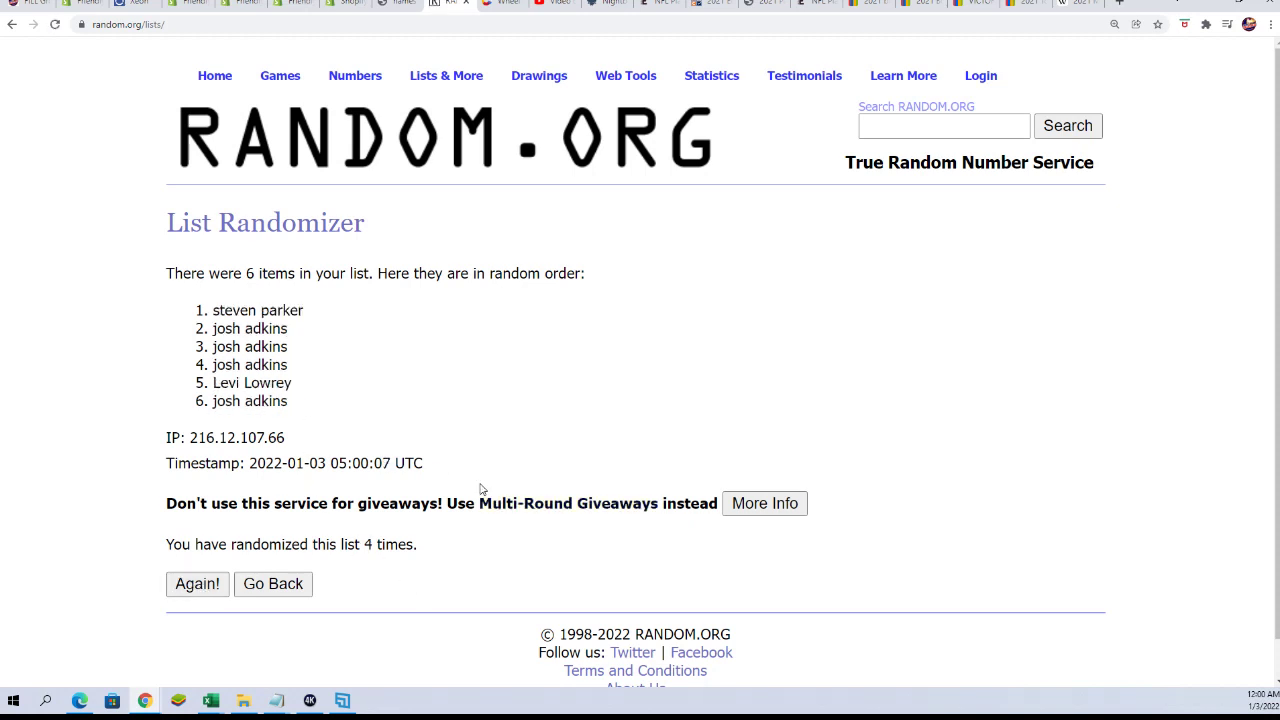
{"action": "left_click", "coordinate": [198, 580]}
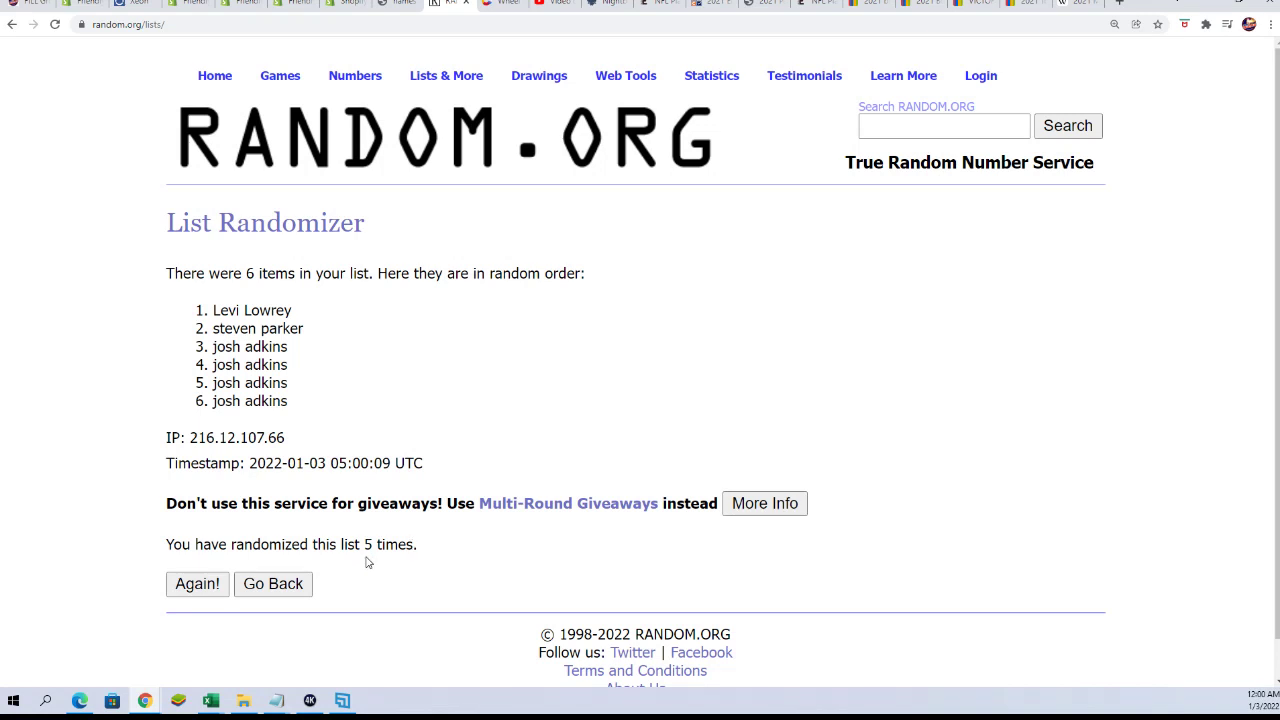
{"action": "left_click", "coordinate": [205, 584]}
{"action": "left_click", "coordinate": [210, 580]}
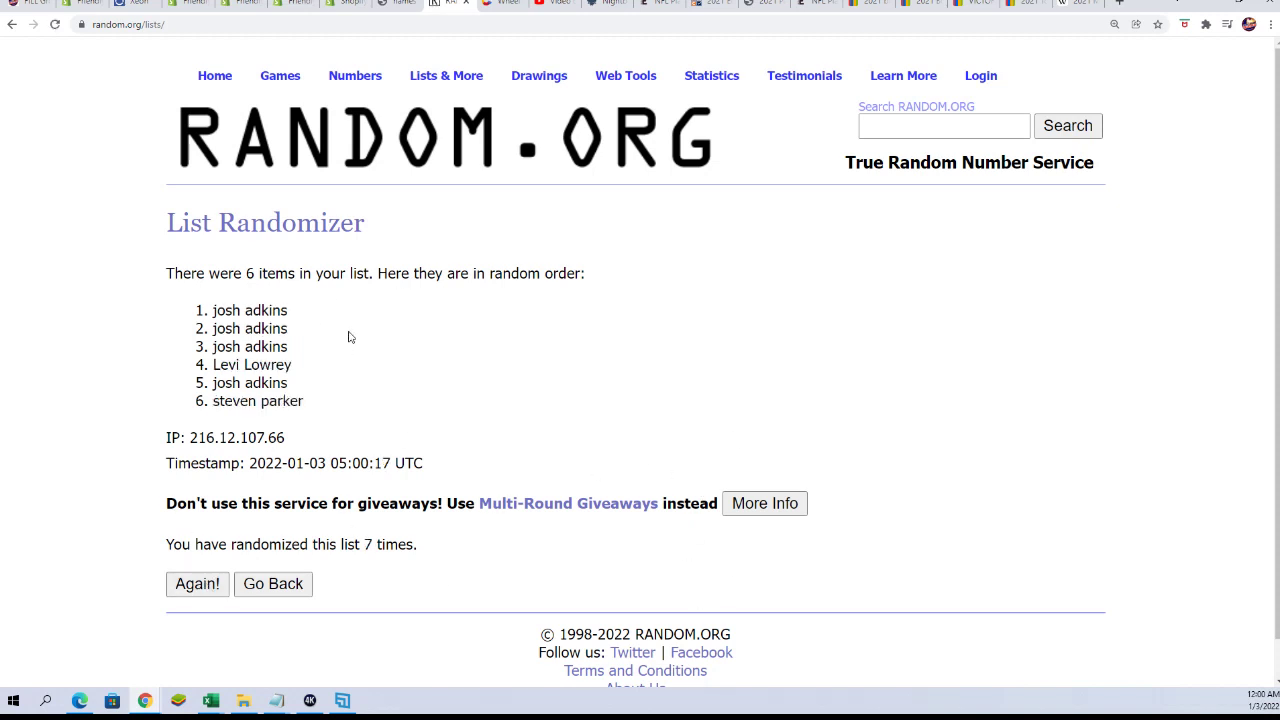
{"action": "left_click_drag", "start_coordinate": [323, 328], "coordinate": [216, 296]}
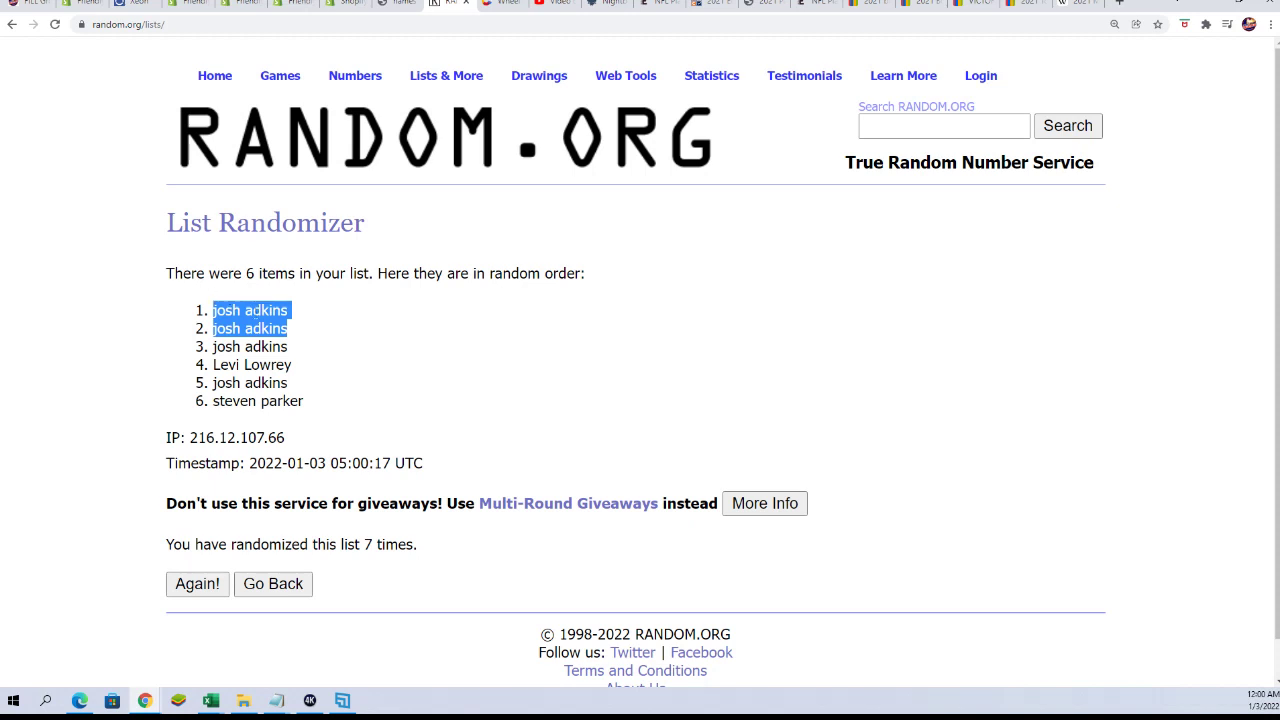
Copy the two winning names and return to the Bowman Inception FILL Group Box product page
{"action": "right_click", "coordinate": [260, 317]}
{"action": "left_click", "coordinate": [288, 327]}
{"action": "left_click", "coordinate": [14, 4]}
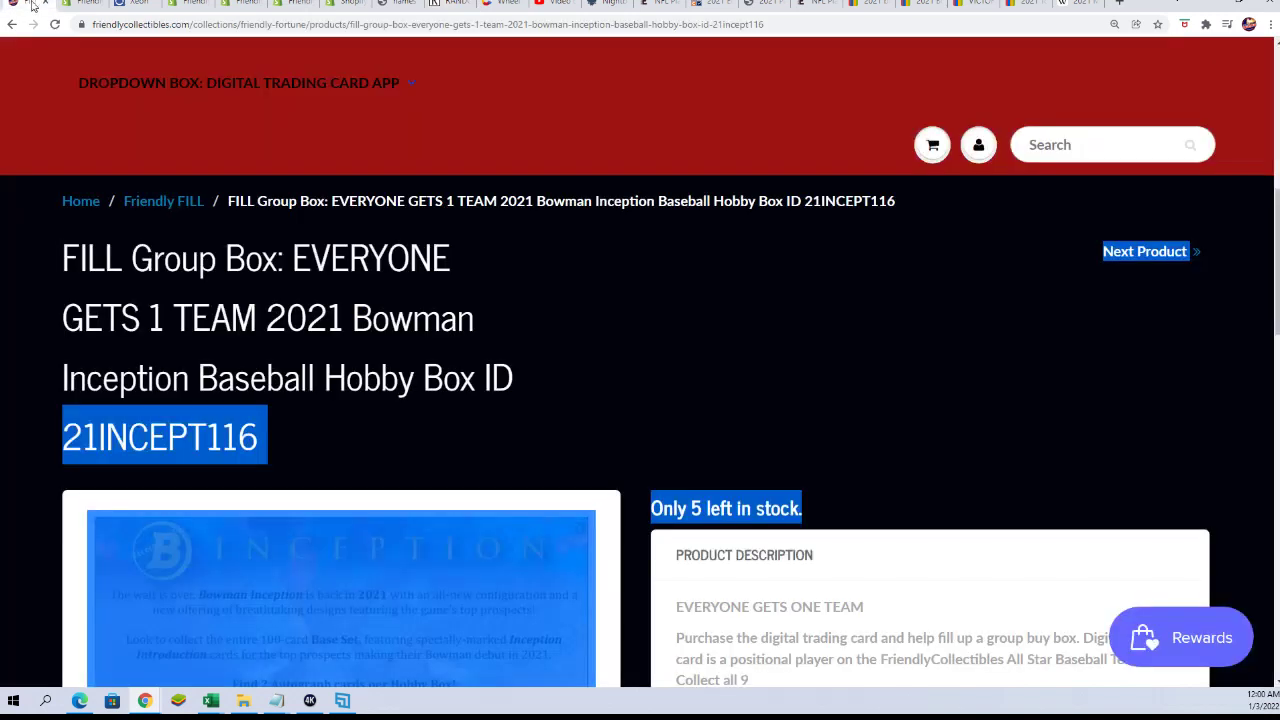
{"action": "left_click", "coordinate": [592, 402]}
{"action": "scroll", "coordinate": [592, 397], "scroll_direction": "up", "scroll_amount": 3}
{"action": "mouse_move", "coordinate": [353, 230]}
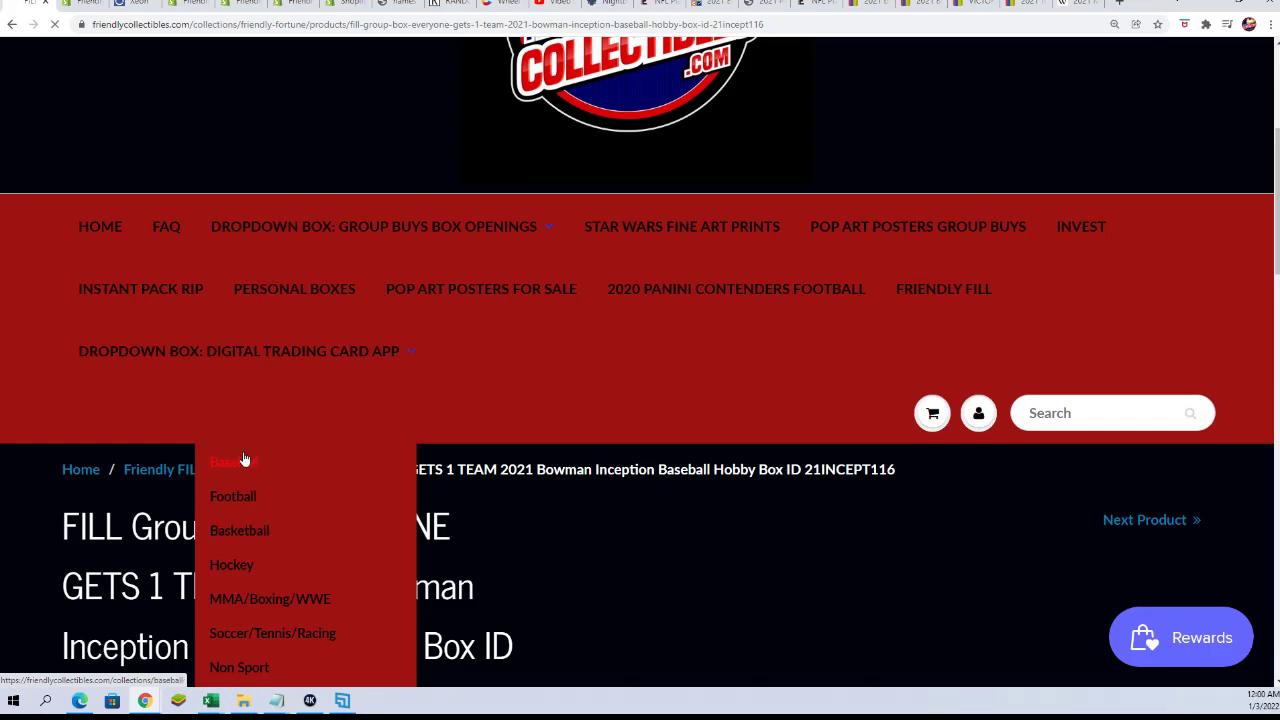
Browse the Baseball collection's box break listings, such as 2021 Topps Rip and 1989 Donruss
{"action": "left_click", "coordinate": [240, 461]}
{"action": "scroll", "coordinate": [772, 515], "scroll_direction": "down", "scroll_amount": 5}
{"action": "scroll", "coordinate": [772, 515], "scroll_direction": "down", "scroll_amount": 15}
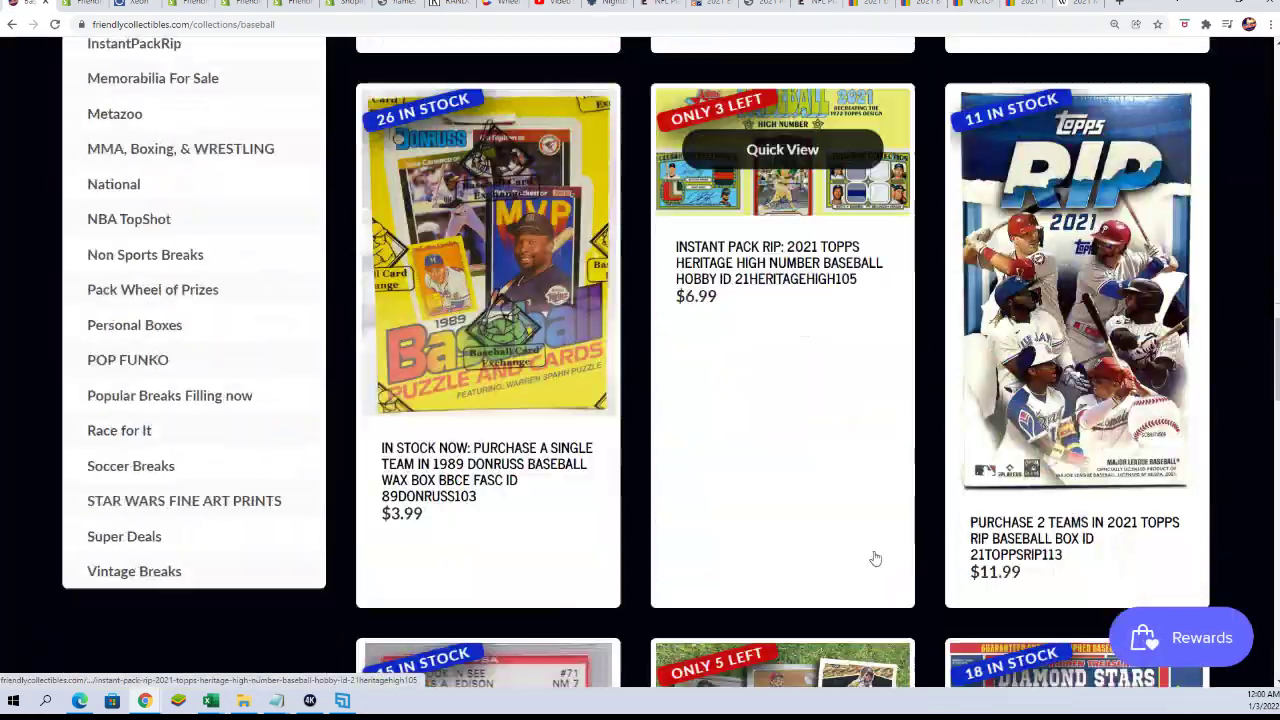
{"action": "scroll", "coordinate": [785, 531], "scroll_direction": "up", "scroll_amount": 20}
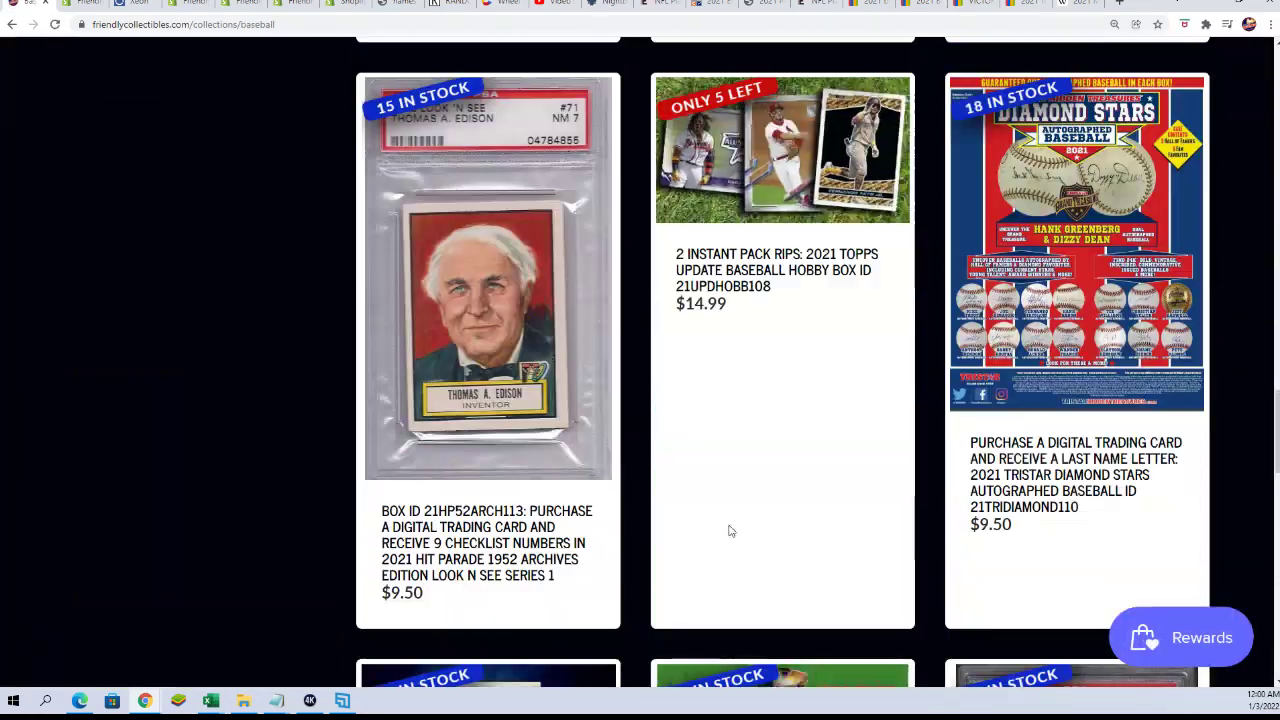
{"action": "scroll", "coordinate": [636, 521], "scroll_direction": "up", "scroll_amount": 8}
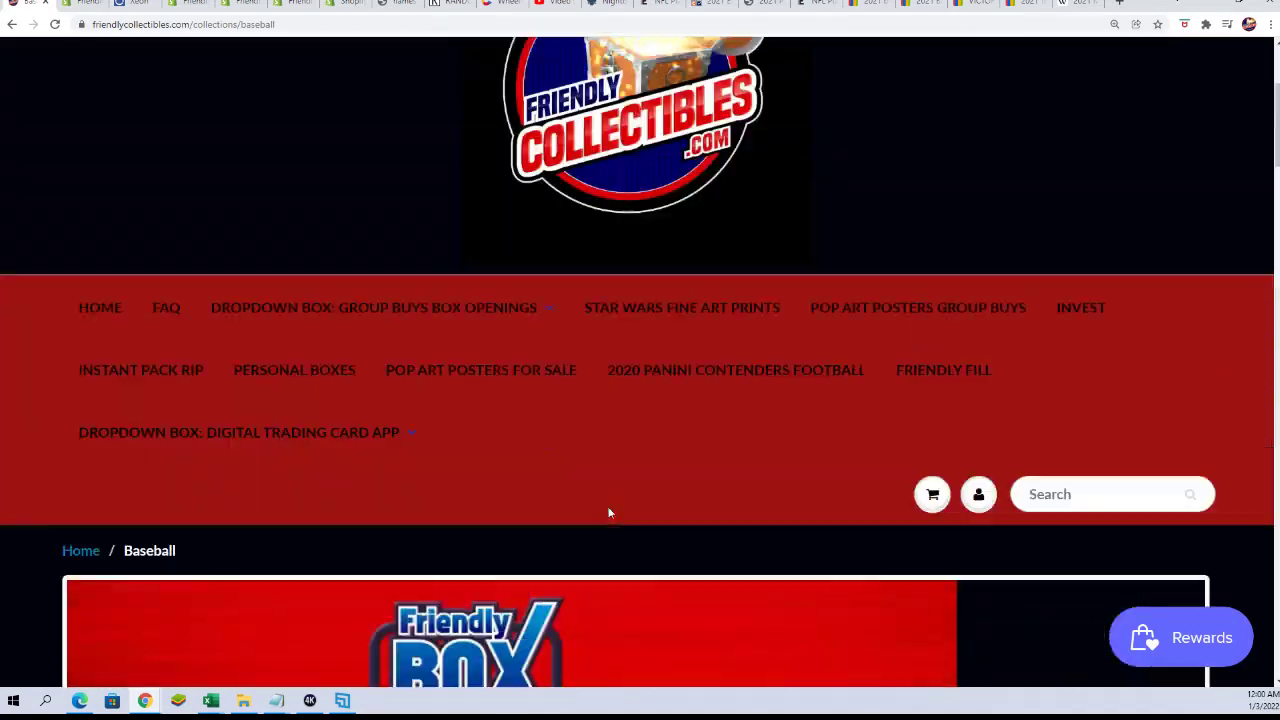
{"action": "scroll", "coordinate": [346, 460], "scroll_direction": "down", "scroll_amount": 3}
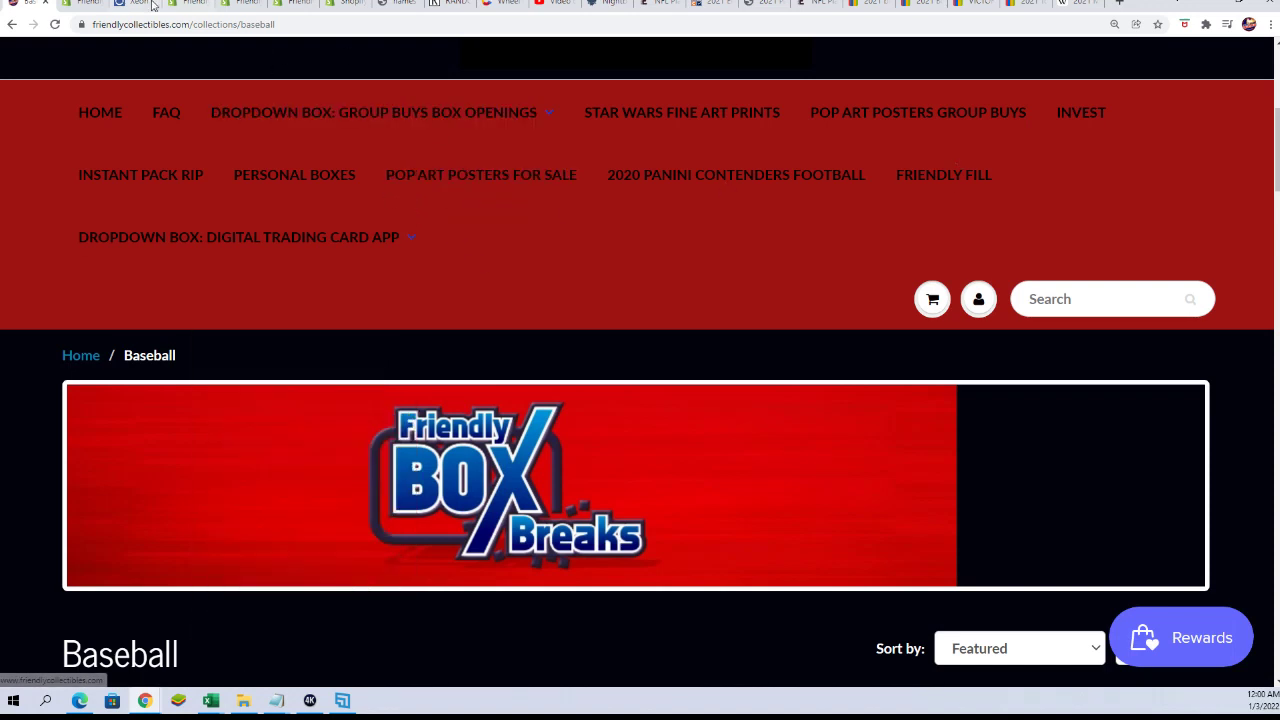
{"action": "mouse_move", "coordinate": [286, 129]}
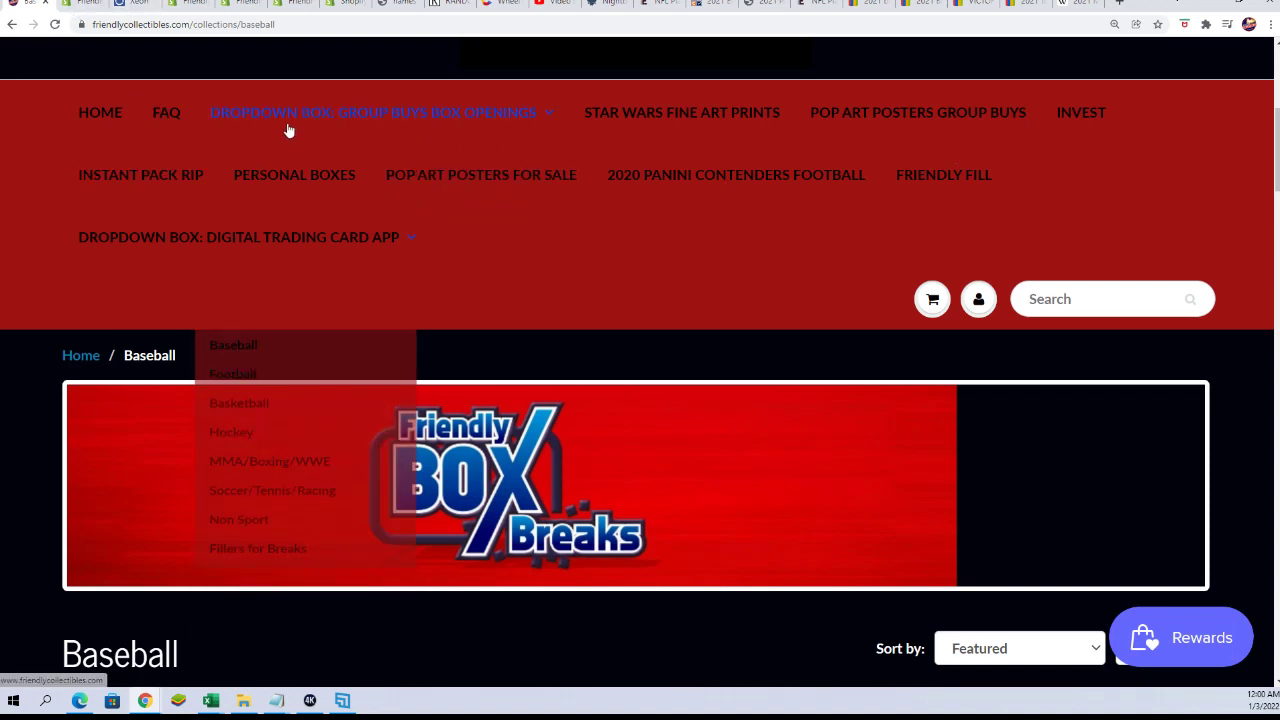
{"action": "left_click_drag", "start_coordinate": [286, 132], "coordinate": [257, 410]}
{"action": "left_click", "coordinate": [562, 402]}
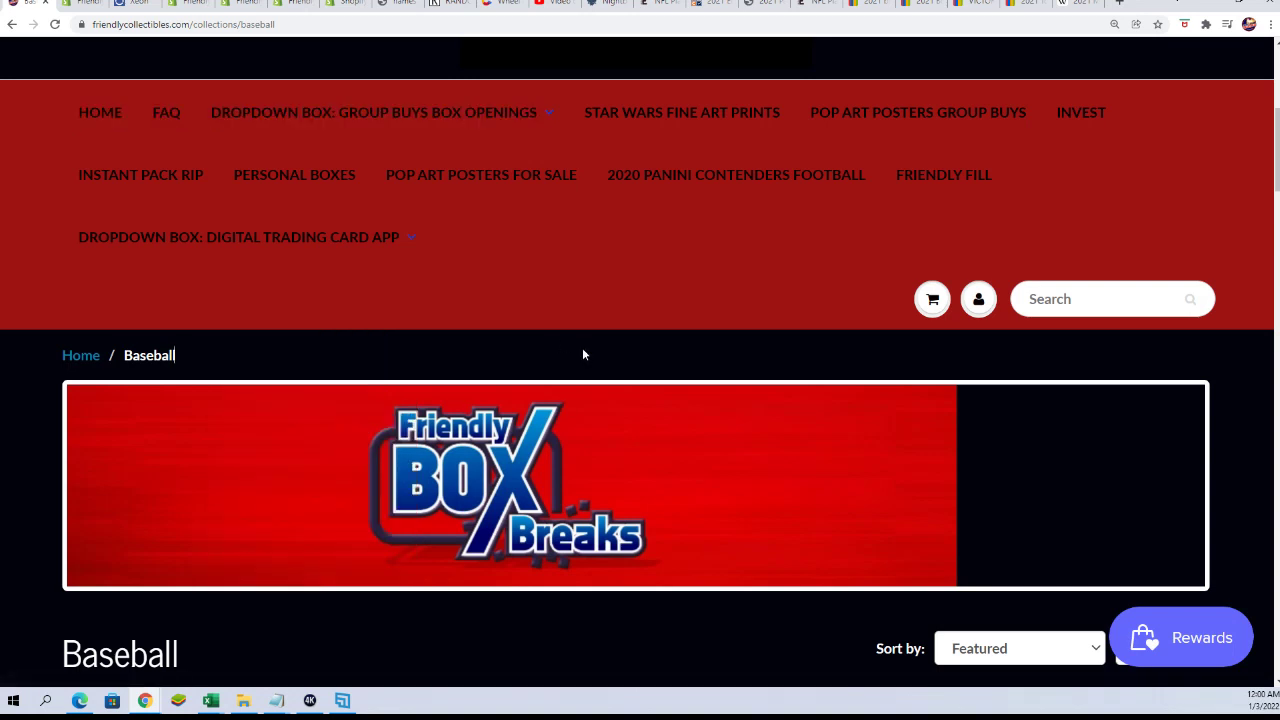